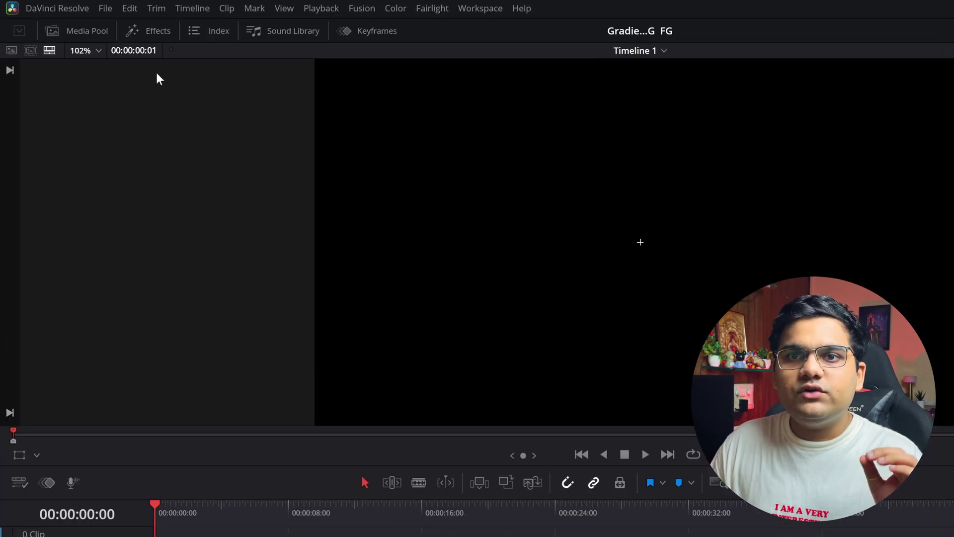
Add a Four Color Gradient generator to Video 3 and extend it to 00:00:12:21.
left_click(105, 24)
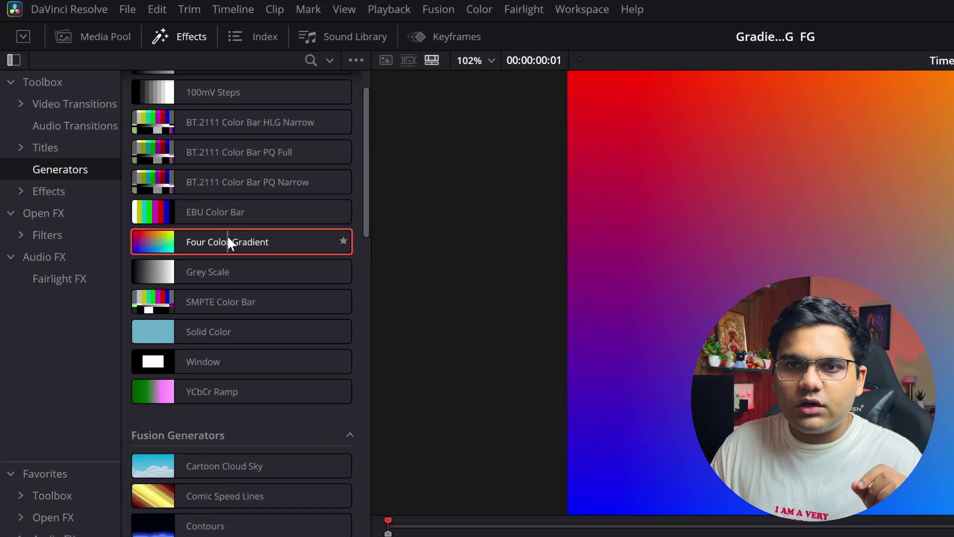
left_click_drag(242, 287, 113, 435)
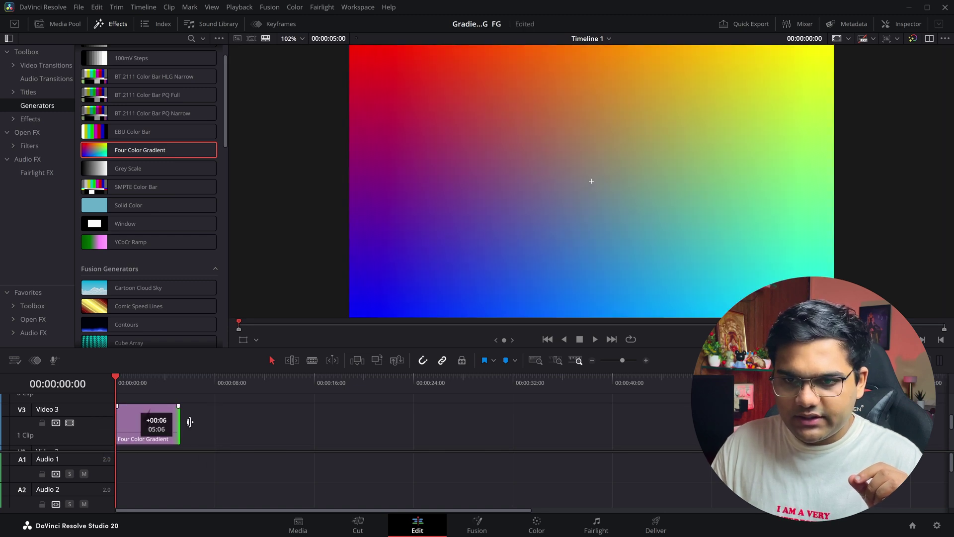
left_click_drag(174, 422, 269, 425)
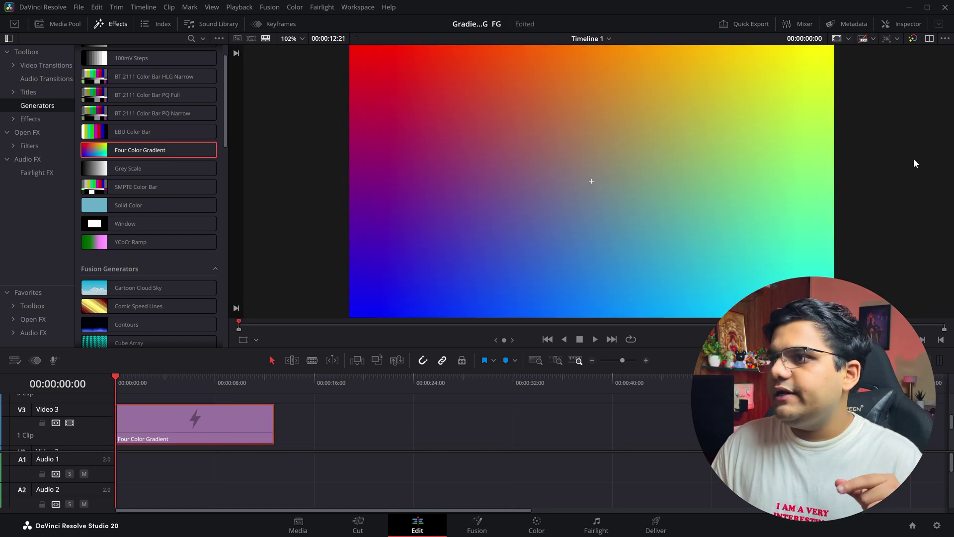
left_click(901, 26)
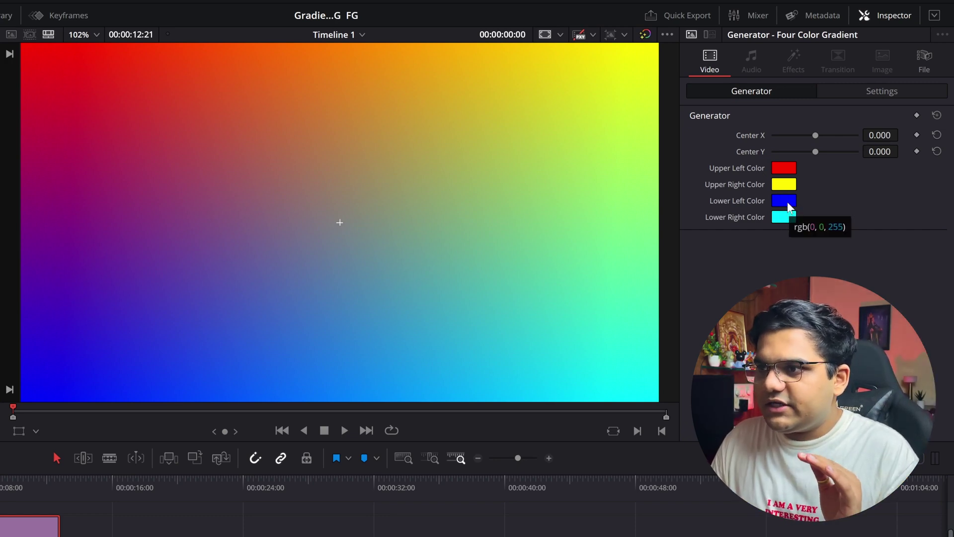
Set the Lower Left Color to the upper-left red using the eyedropper.
left_click(788, 202)
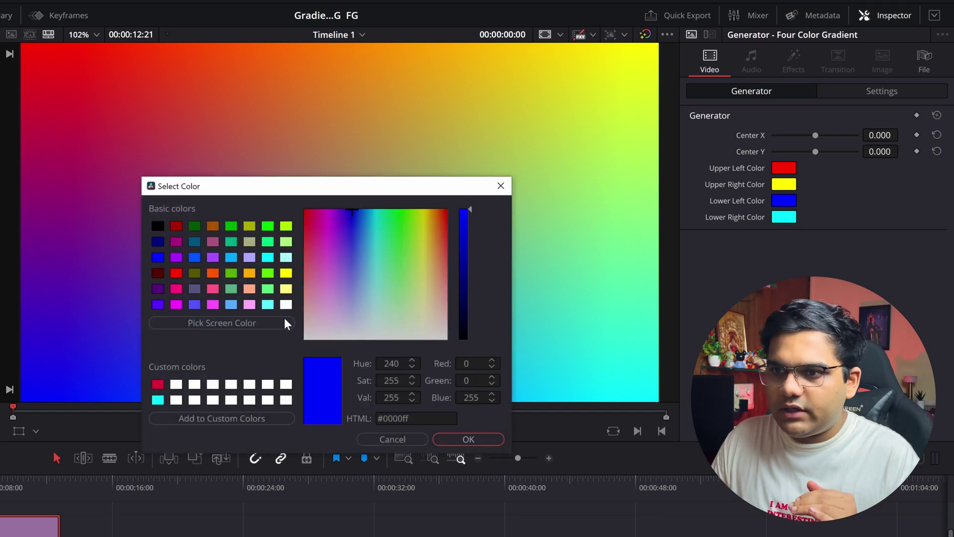
left_click(242, 324)
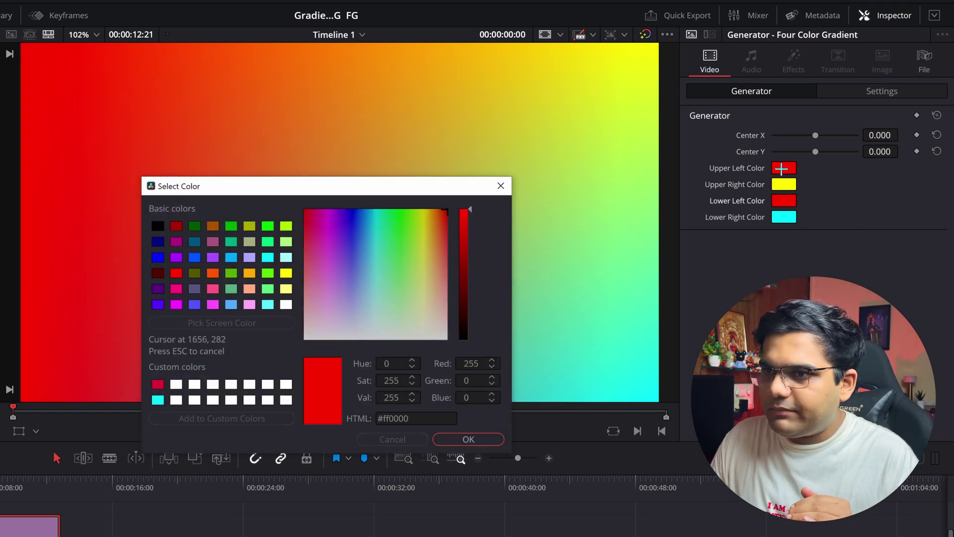
left_click(784, 168)
left_click(468, 440)
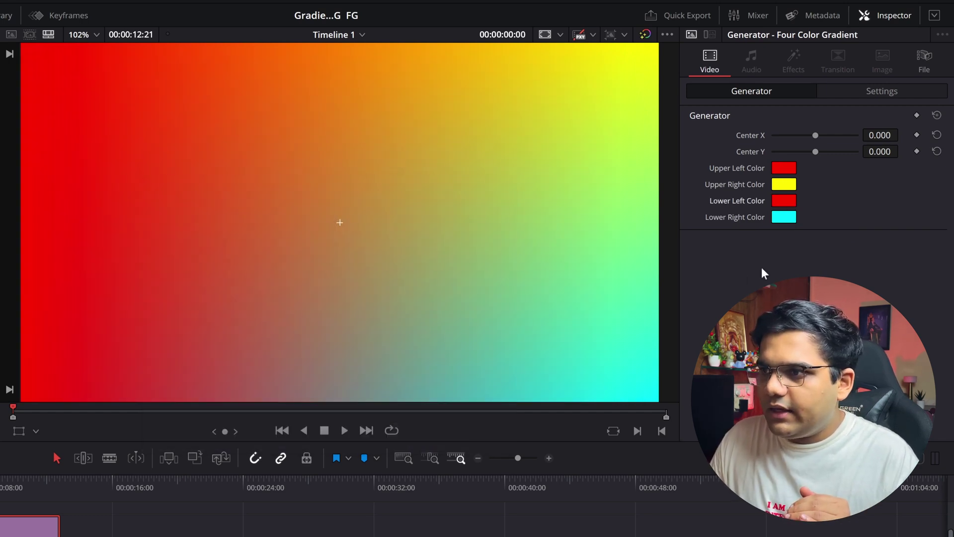
Set the Lower Right Color to the upper-right yellow and shift the centre to -0.160, -0.130.
left_click(794, 218)
left_click(245, 323)
left_click(787, 184)
left_click(462, 440)
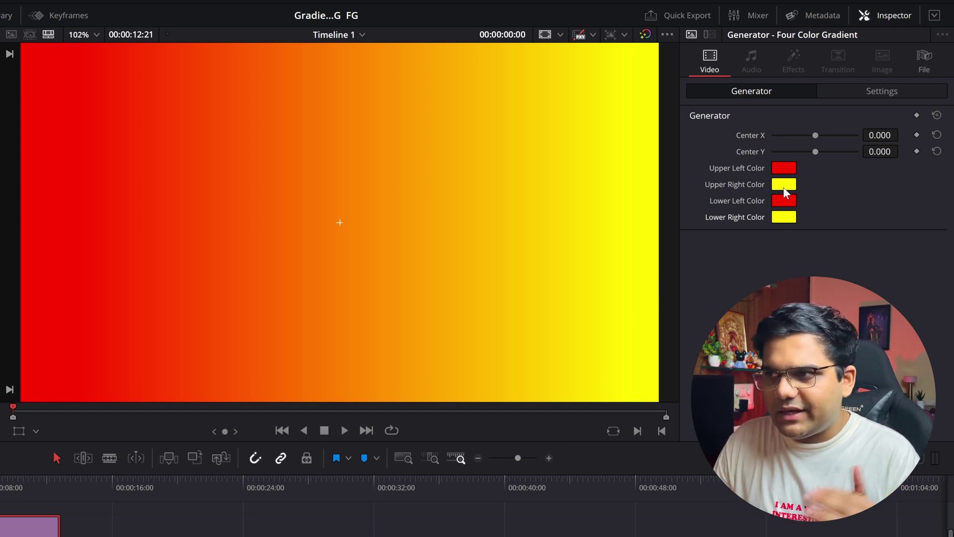
mouse_move(816, 135)
left_mouse_down()
mouse_move(786, 134)
mouse_move(854, 133)
mouse_move(786, 133)
mouse_move(828, 133)
mouse_move(808, 133)
mouse_move(795, 150)
mouse_move(846, 151)
mouse_move(809, 152)
left_mouse_up()
Reset Center X and Y to zero, then set Rotation Angle 21.6 and Zoom 1.75.
double_click(744, 149)
double_click(749, 133)
left_click(871, 92)
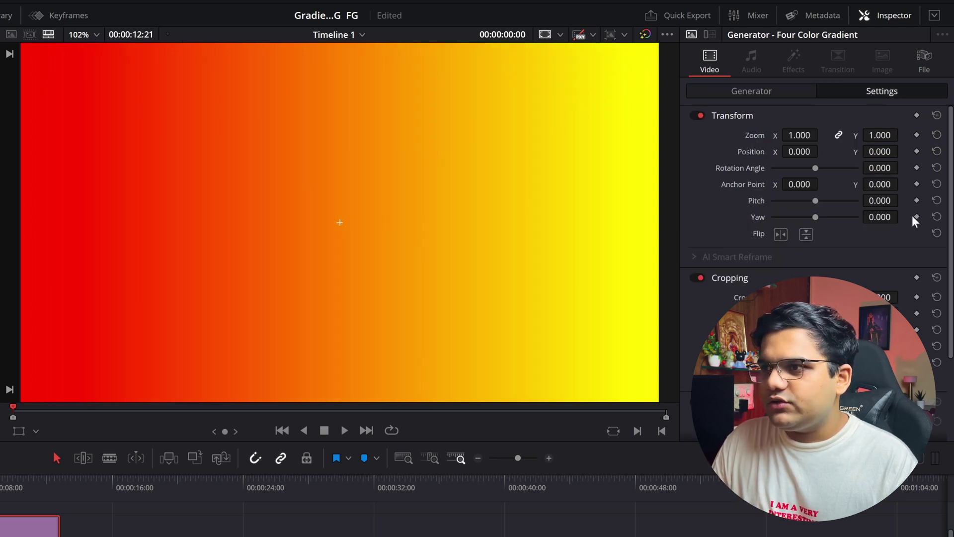
left_click_drag(879, 168, 910, 168)
left_click_drag(803, 134, 822, 134)
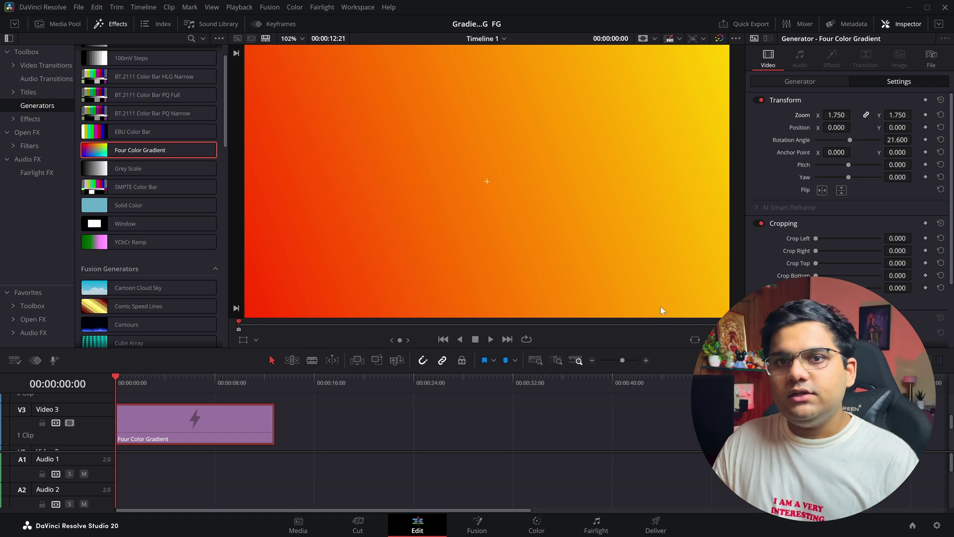
Place a Fusion Composition after the gradient on Video 3 and lengthen it.
left_click(43, 120)
scroll(120, 160, "up", 1)
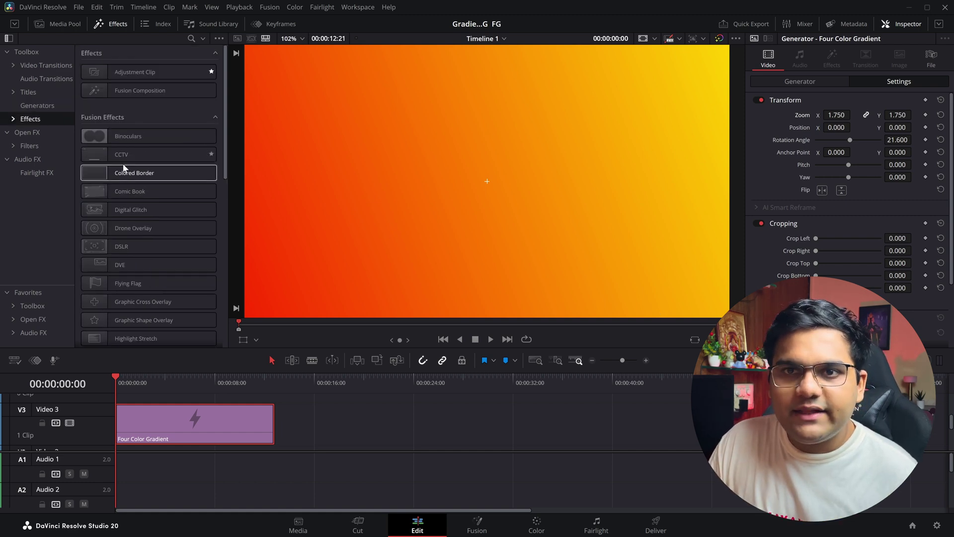
left_click_drag(153, 90, 338, 438)
left_click_drag(400, 422, 510, 422)
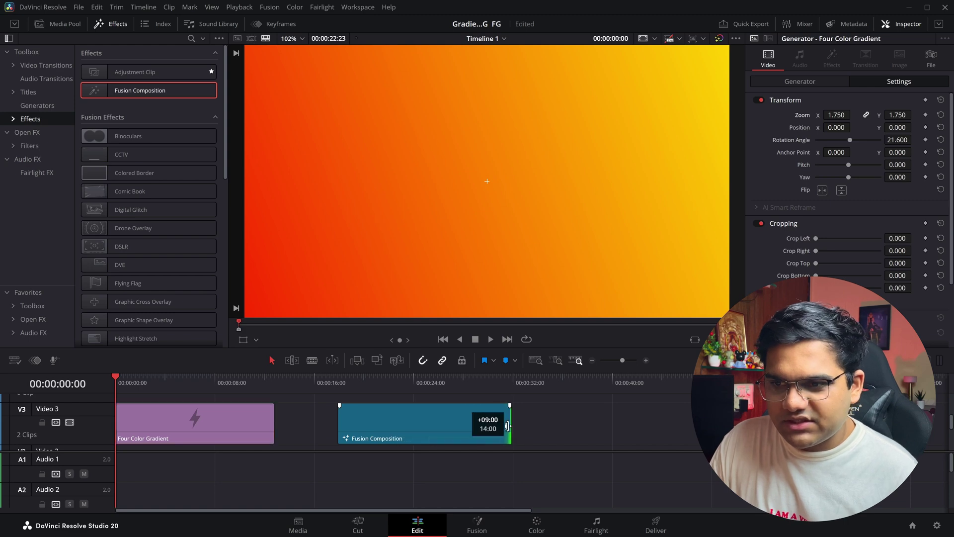
Open the Fusion Composition clip on the Fusion page.
left_click(409, 382)
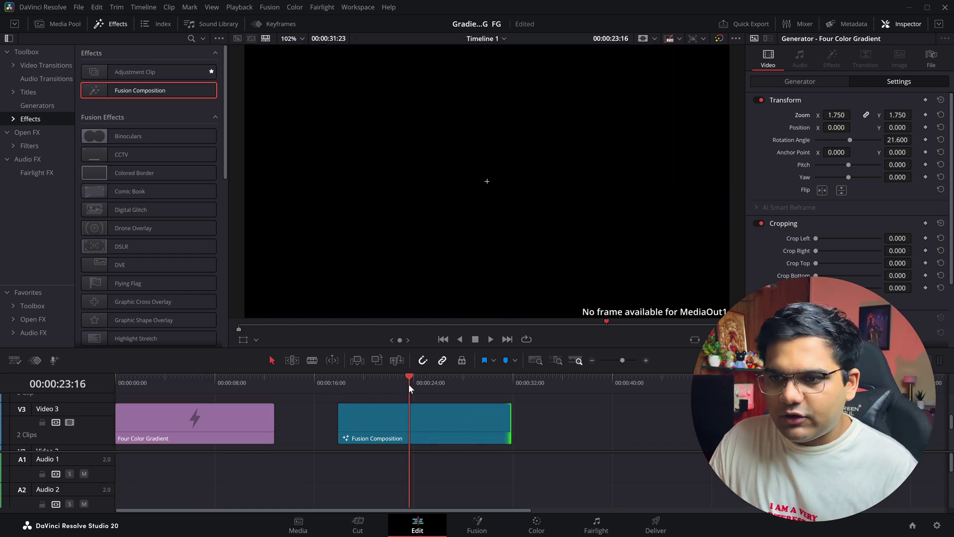
left_click(416, 422)
left_click(477, 524)
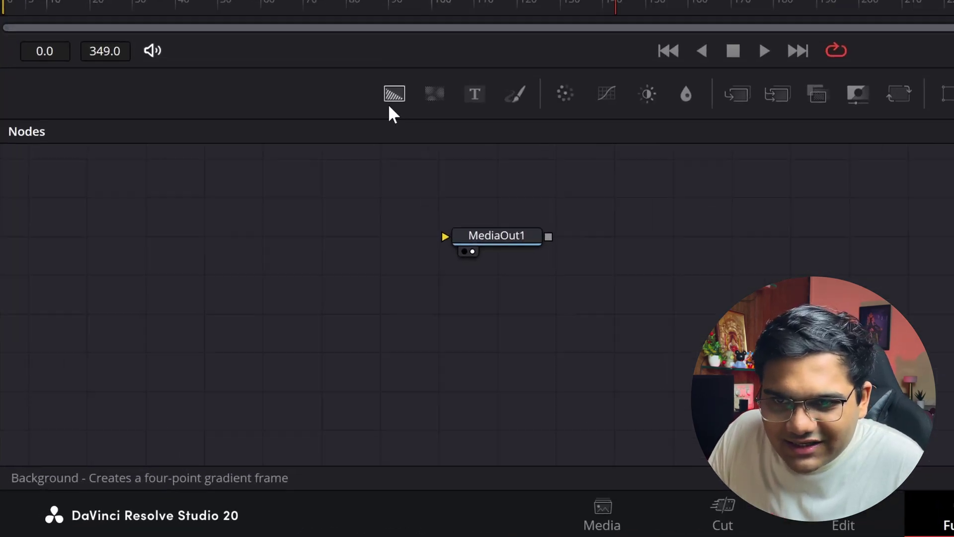
Add a Background node feeding MediaOut1 and switch to a single viewer.
left_click_drag(426, 64, 500, 206)
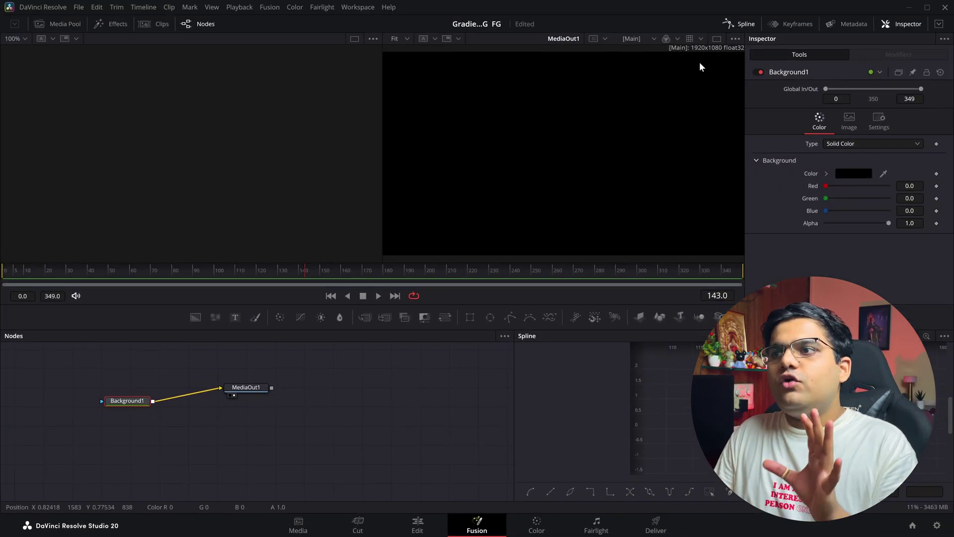
left_click(717, 38)
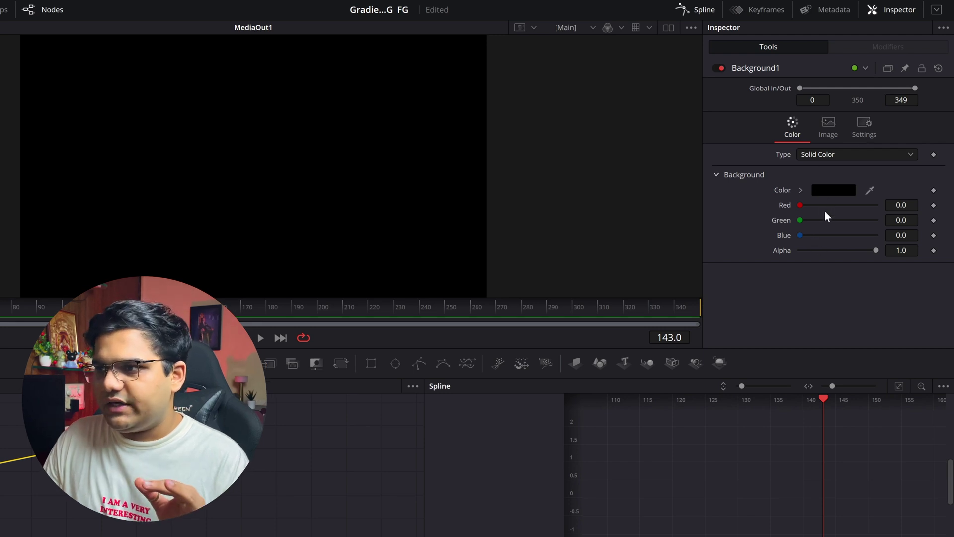
Change the Background1 Type from solid colour to Gradient.
left_click(827, 191)
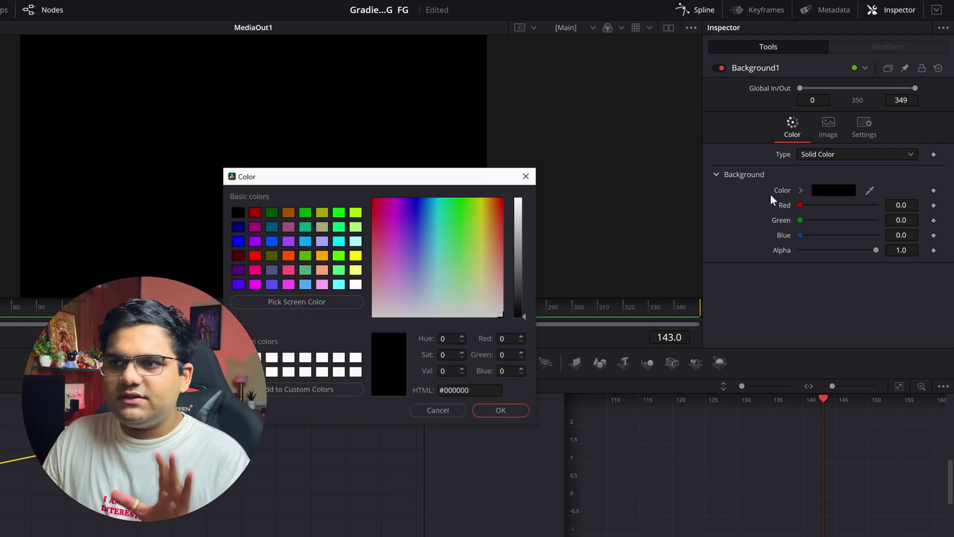
left_click(428, 409)
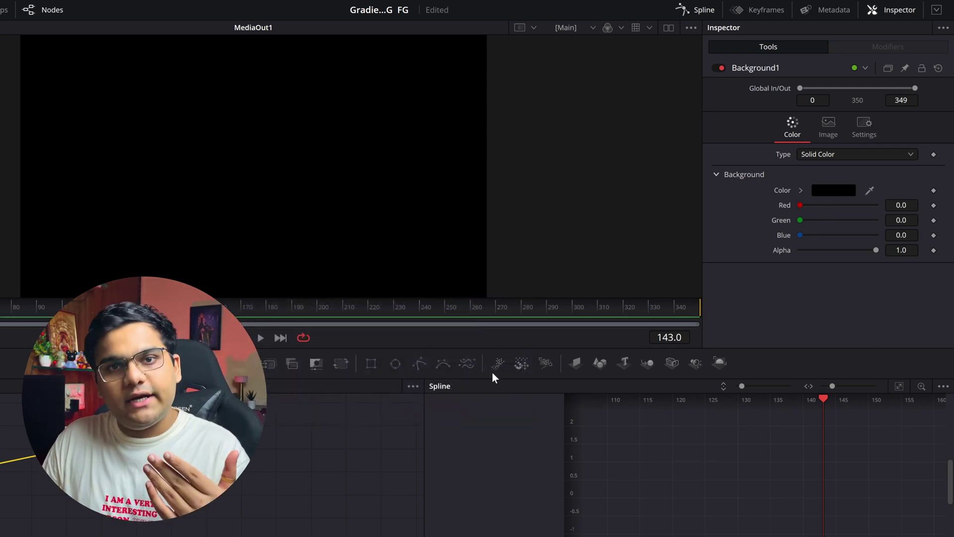
left_click(821, 154)
left_click(817, 224)
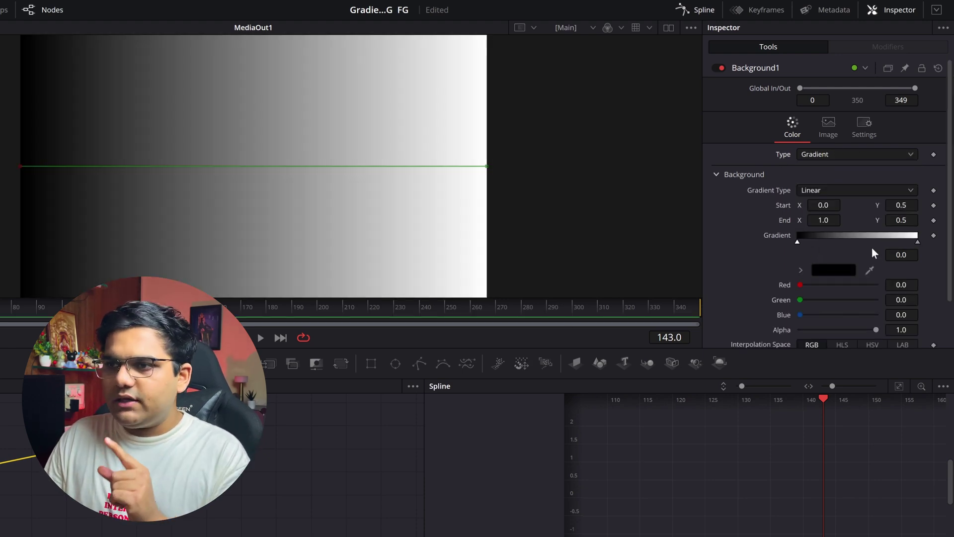
Set the left gradient stop to yellow #ffff00 and the right stop to orange #ff5500.
left_click(825, 269)
left_click(356, 256)
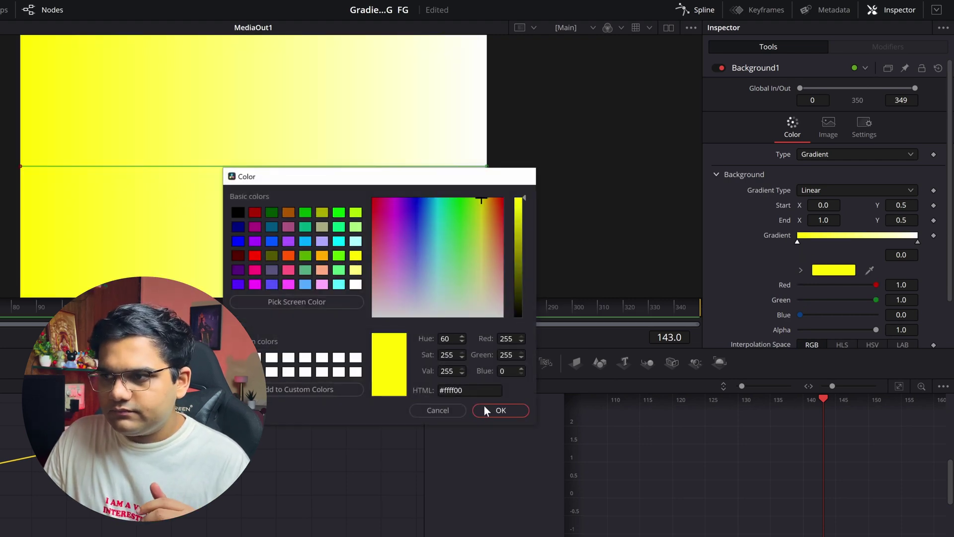
left_click(486, 410)
left_click(918, 242)
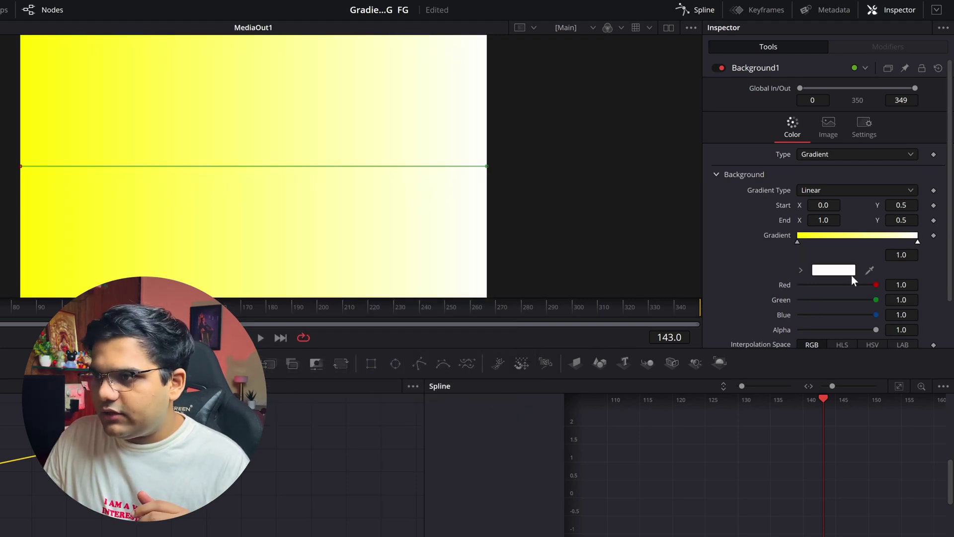
left_click(825, 270)
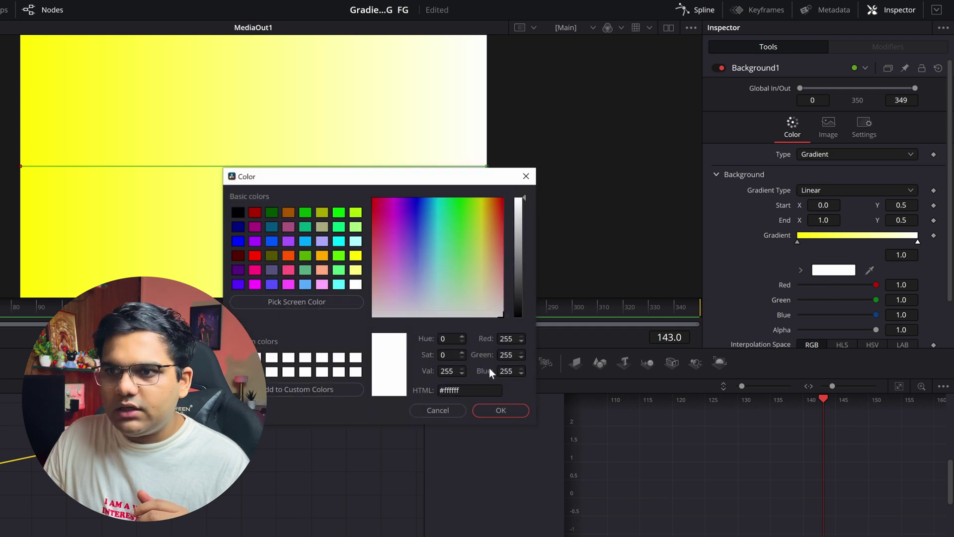
left_click(288, 256)
left_click(499, 410)
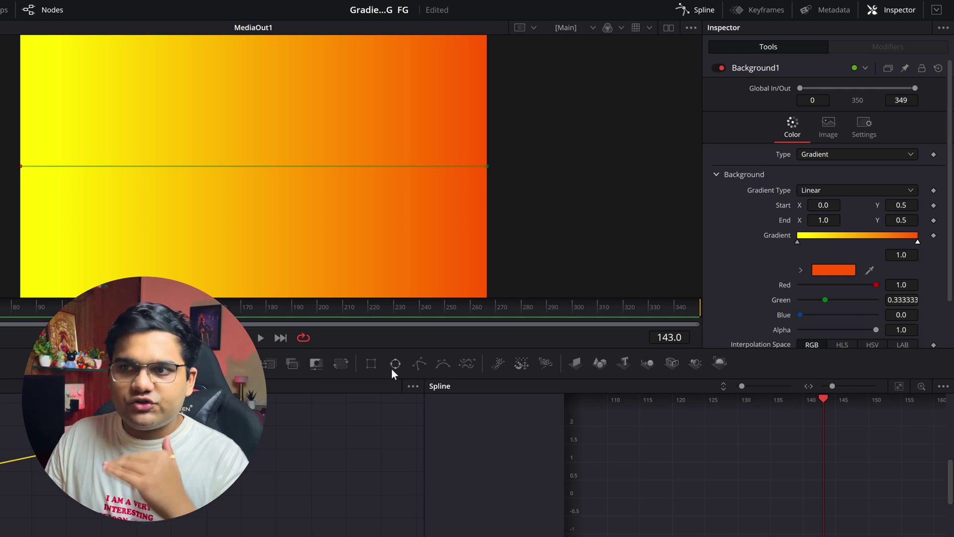
Reposition the gradient handles to run near-vertically, Start 0.440, 0.941 to End 0.477, 0.100.
left_click_drag(20, 168, 32, 283)
left_click_drag(472, 166, 464, 282)
left_click_drag(33, 284, 239, 50)
left_click_drag(463, 281, 242, 273)
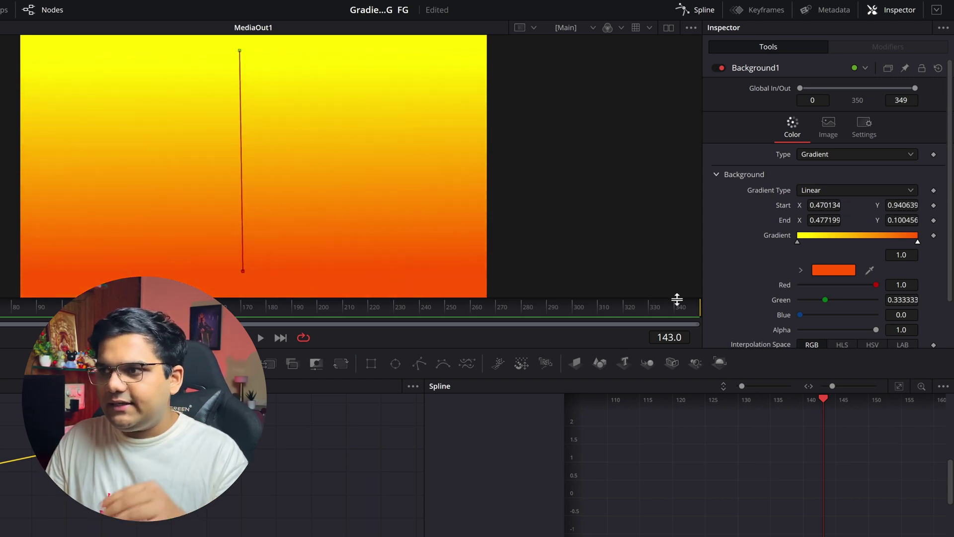
left_click_drag(239, 50, 330, 50)
mouse_move(845, 205)
left_mouse_down()
mouse_move(728, 205)
mouse_move(844, 206)
left_mouse_up()
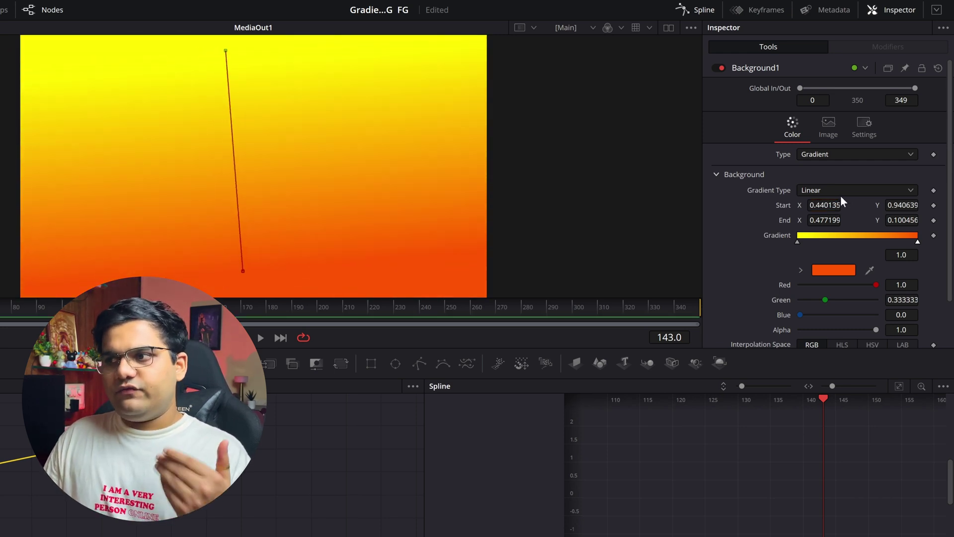
Change the Background1 Gradient Type to Radial, glowing outward from the top.
left_click(826, 189)
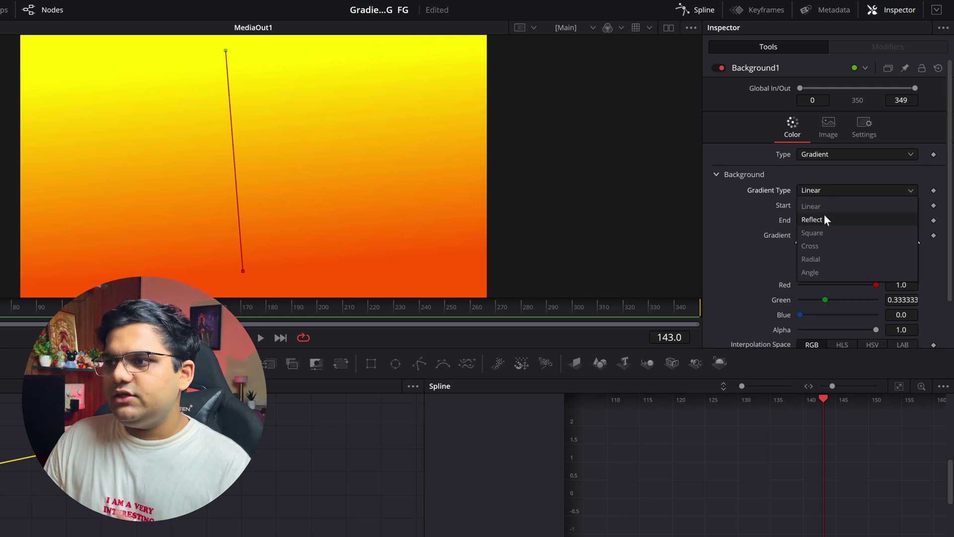
left_click(822, 257)
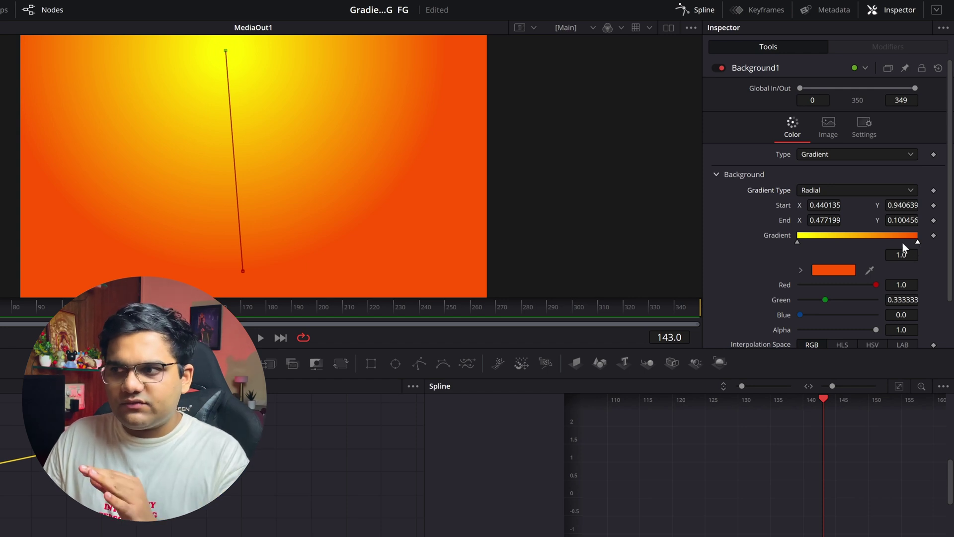
left_click(828, 194)
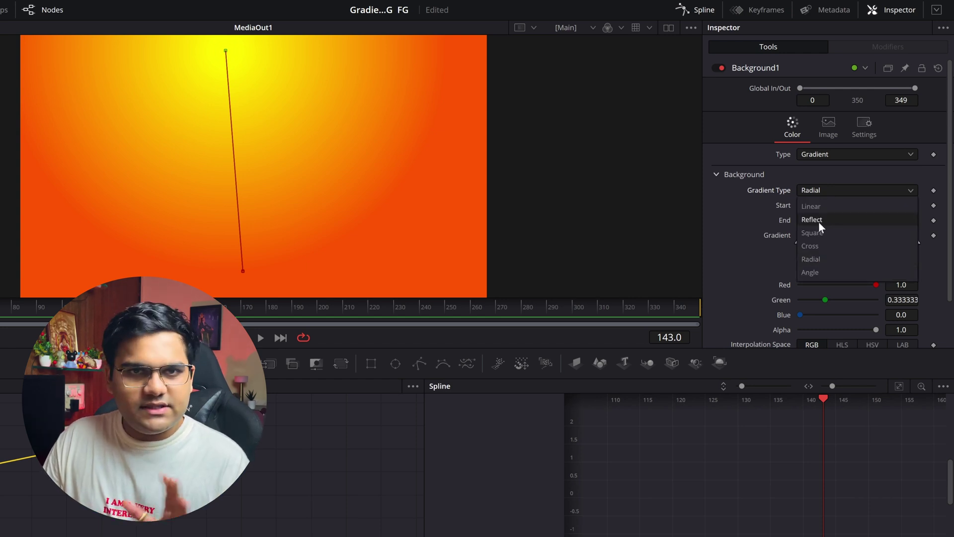
left_click(714, 241)
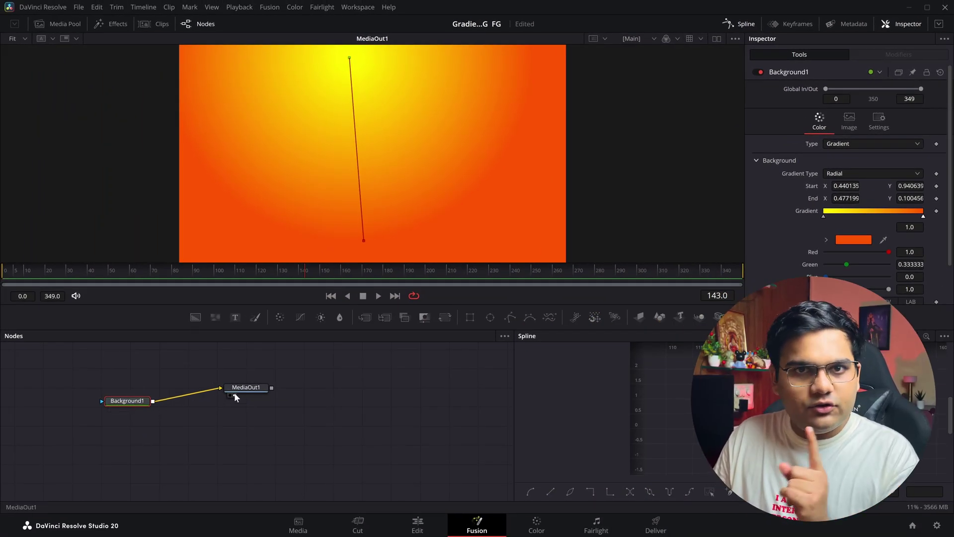
left_click(860, 144)
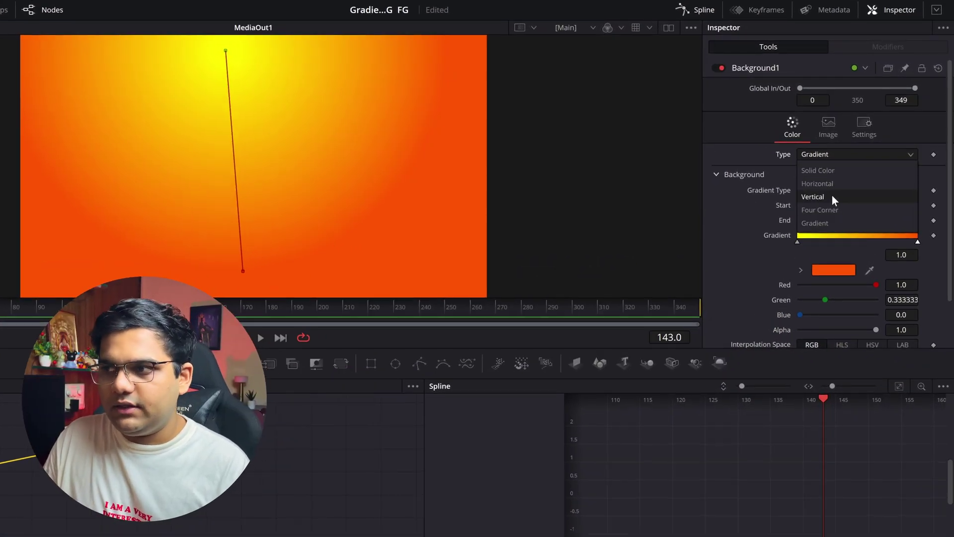
Set the Type to Vertical with Top Alpha 0.0, then return to the Edit page.
left_click(832, 196)
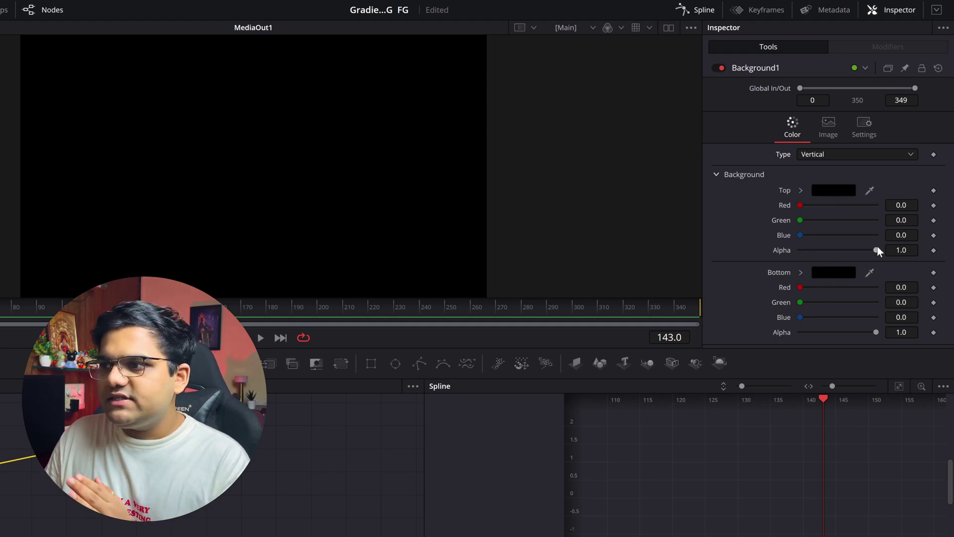
left_click_drag(878, 248, 718, 258)
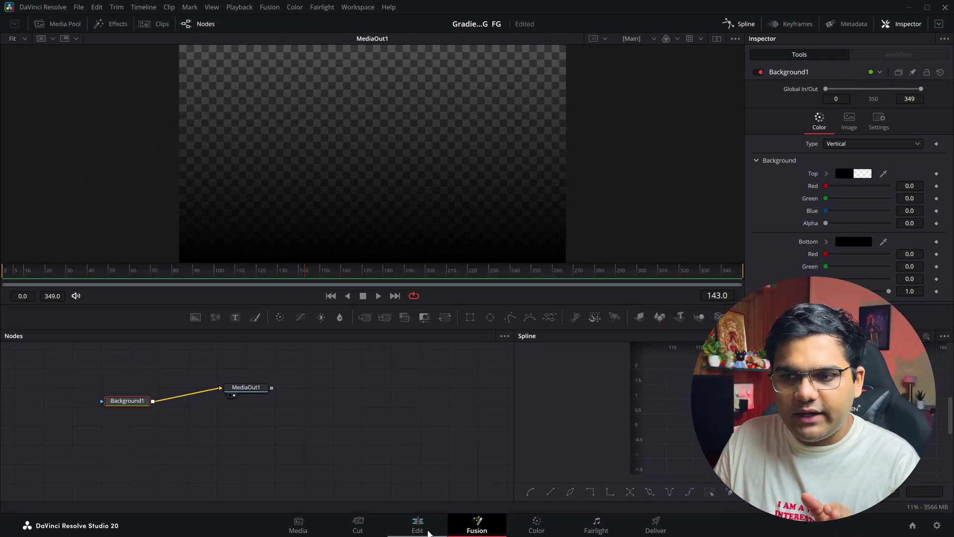
left_click(428, 533)
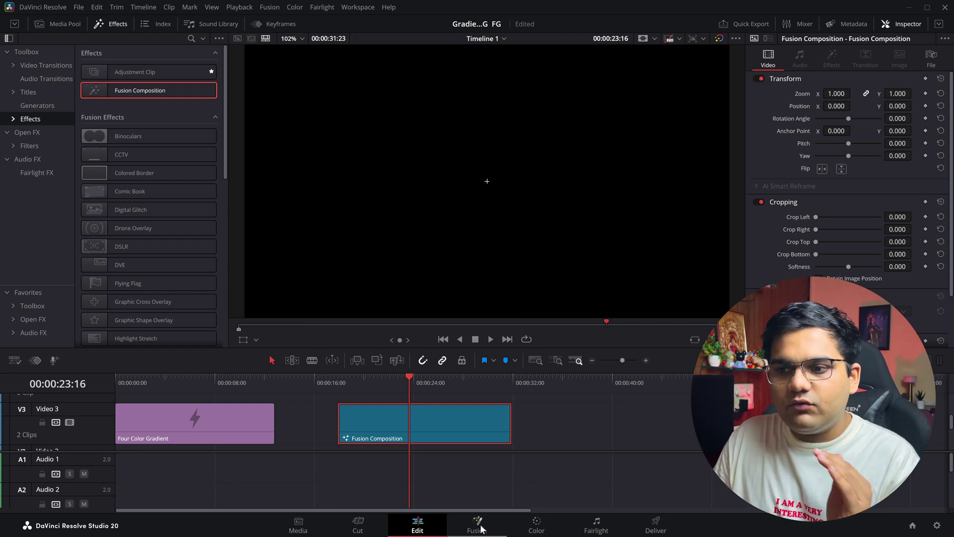
key("shift+5")
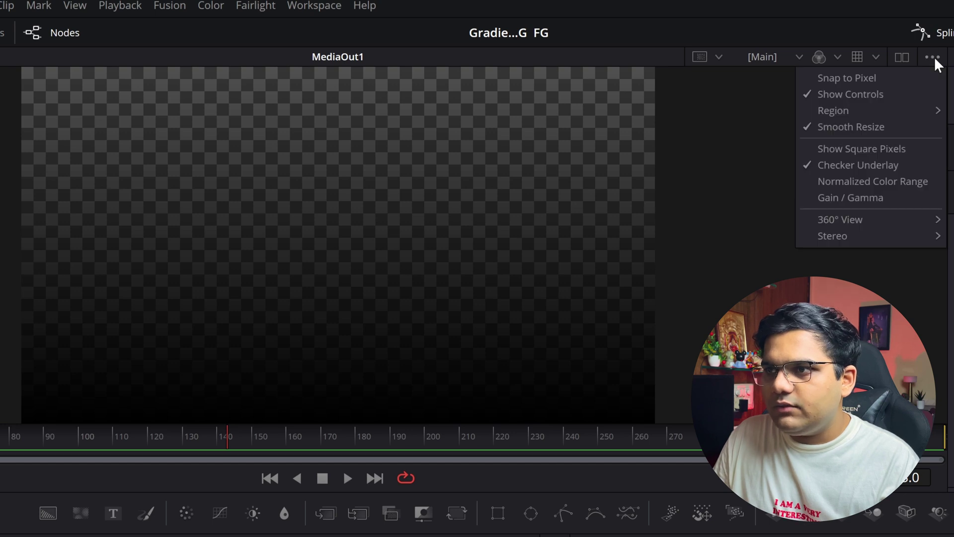
left_click(869, 167)
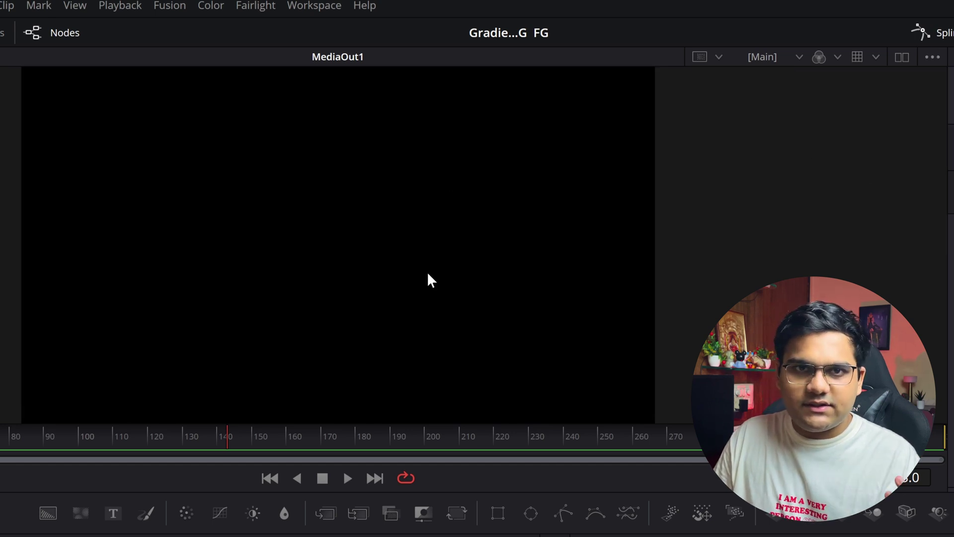
left_click(933, 58)
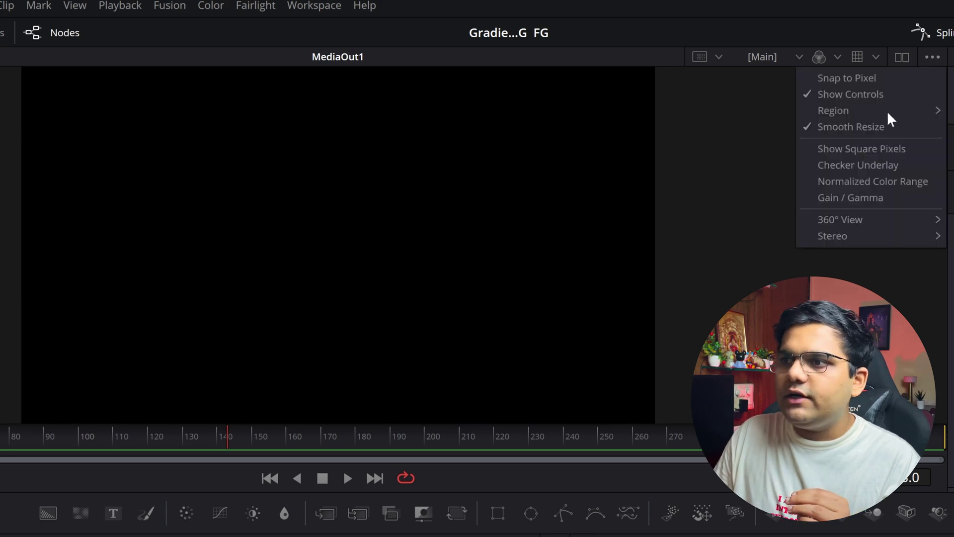
left_click(840, 167)
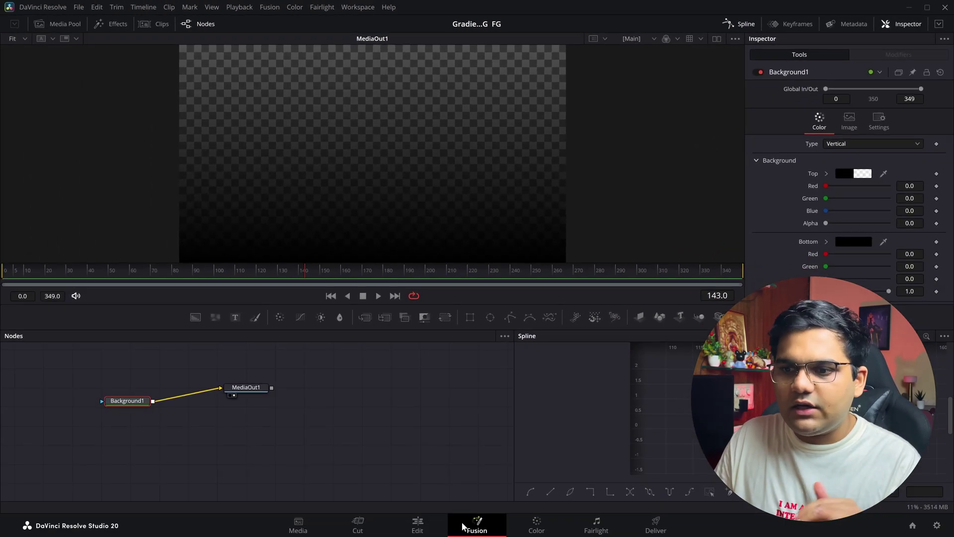
left_click(418, 525)
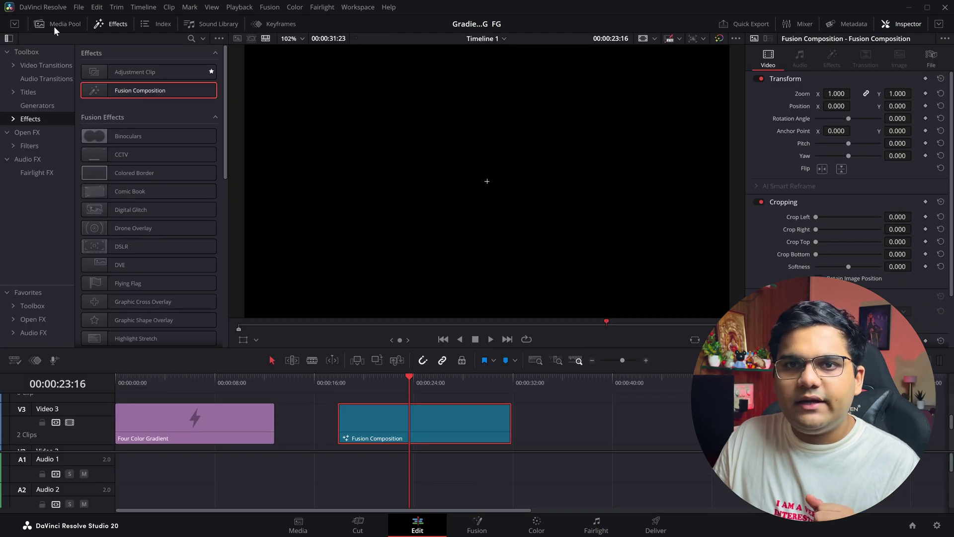
Import A001_06101700_C009.mov into the Media Pool and place it on Video 2.
left_click(55, 29)
right_click(120, 148)
left_click(162, 258)
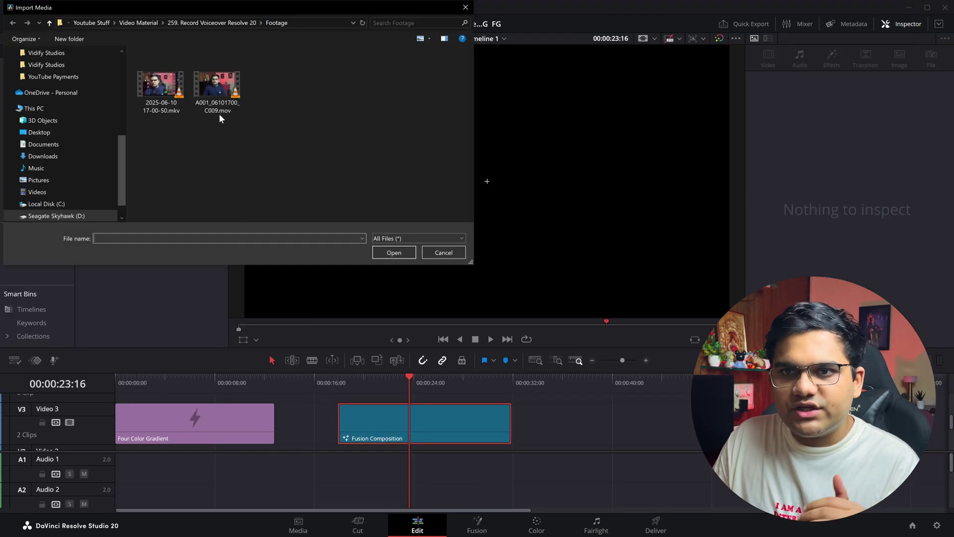
double_click(213, 89)
left_click_drag(104, 77, 362, 447)
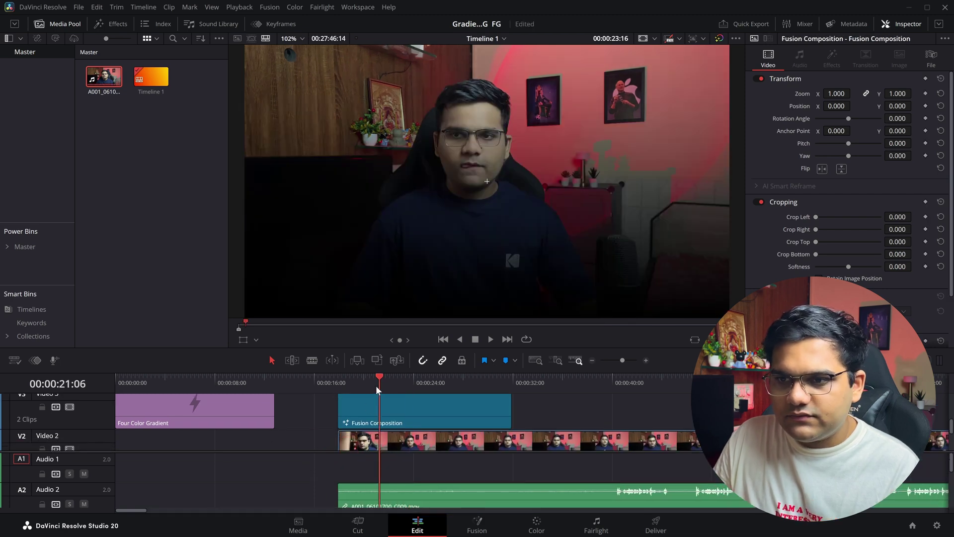
Unlink the Fusion Composition's zoom and reduce Zoom Y to 0.370.
left_click(379, 386)
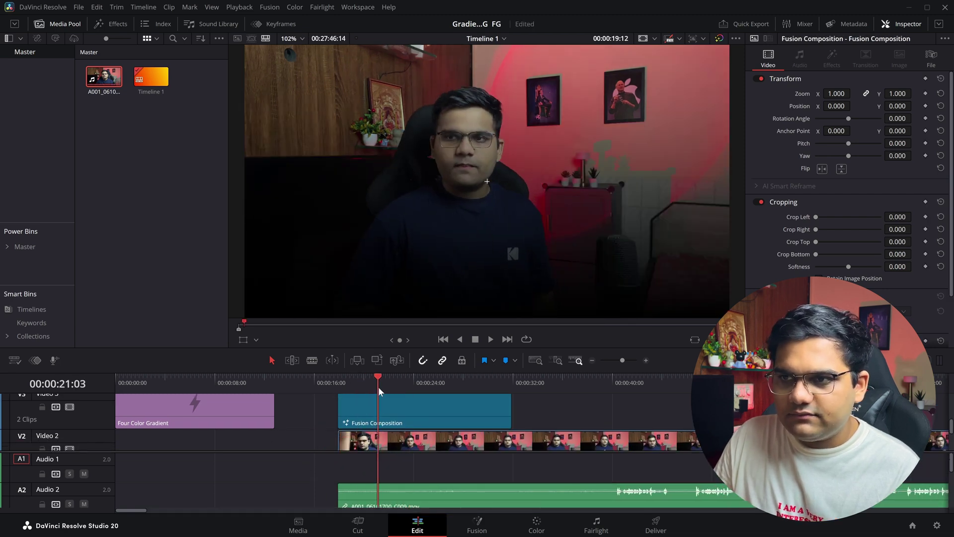
left_click(429, 399)
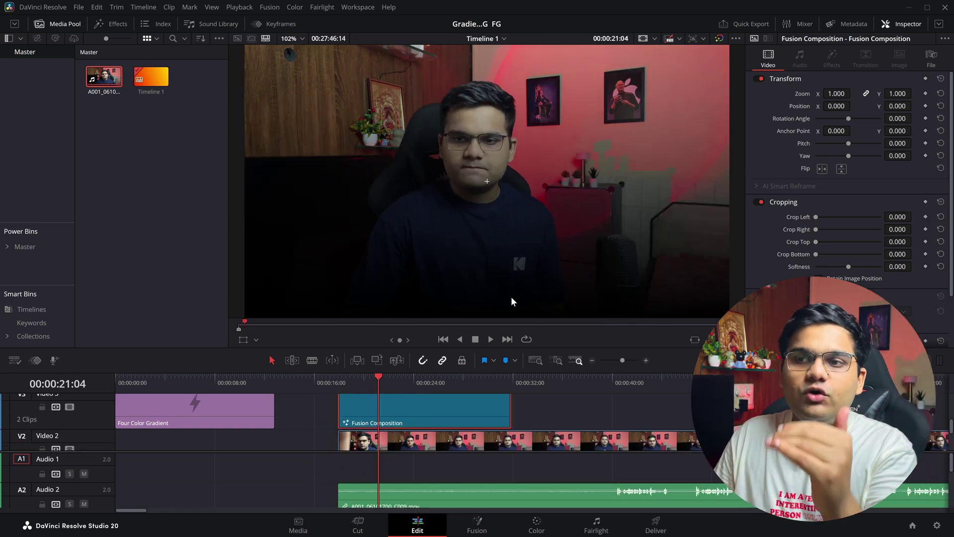
left_click(866, 93)
left_click_drag(898, 93, 879, 106)
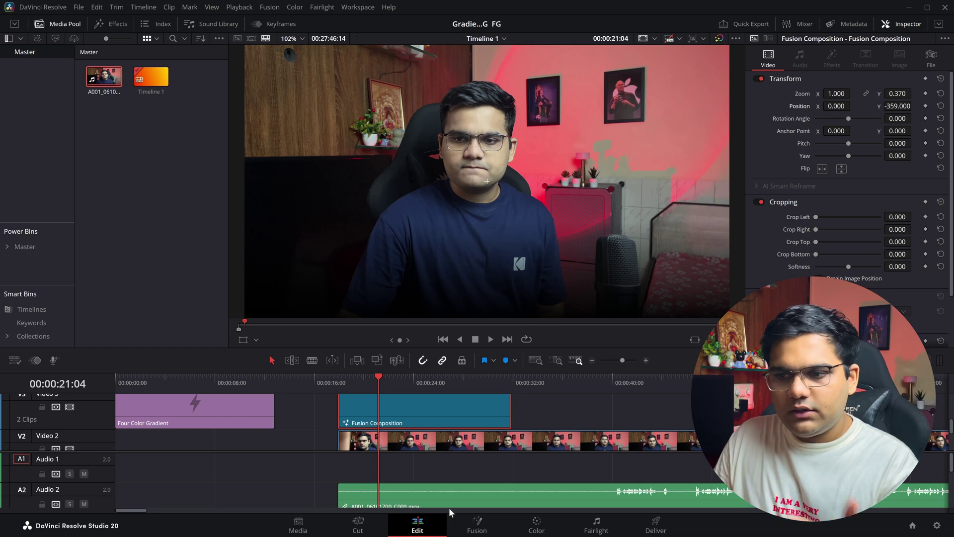
On the Fusion page, switch Background1's type to Horizontal, then to Four Corner.
left_click(464, 527)
left_click(852, 145)
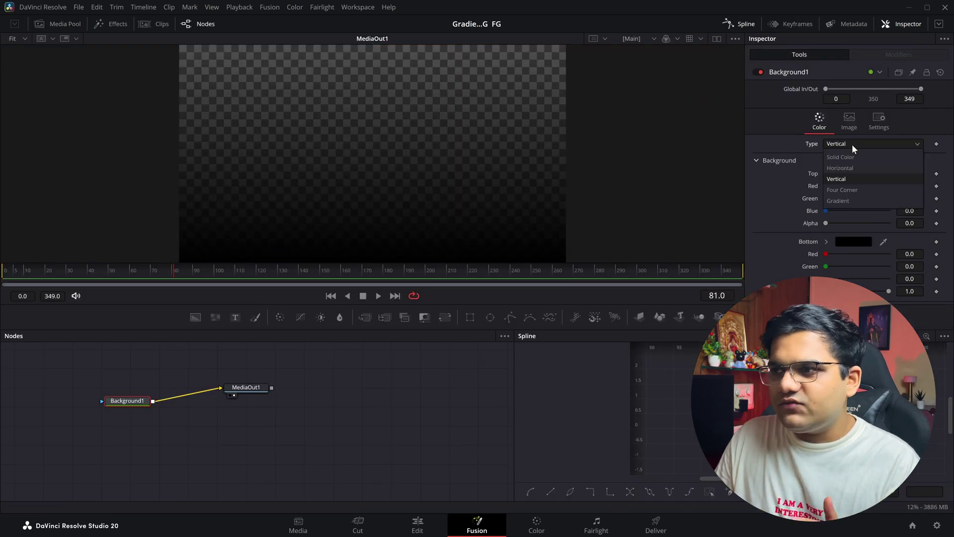
left_click(852, 167)
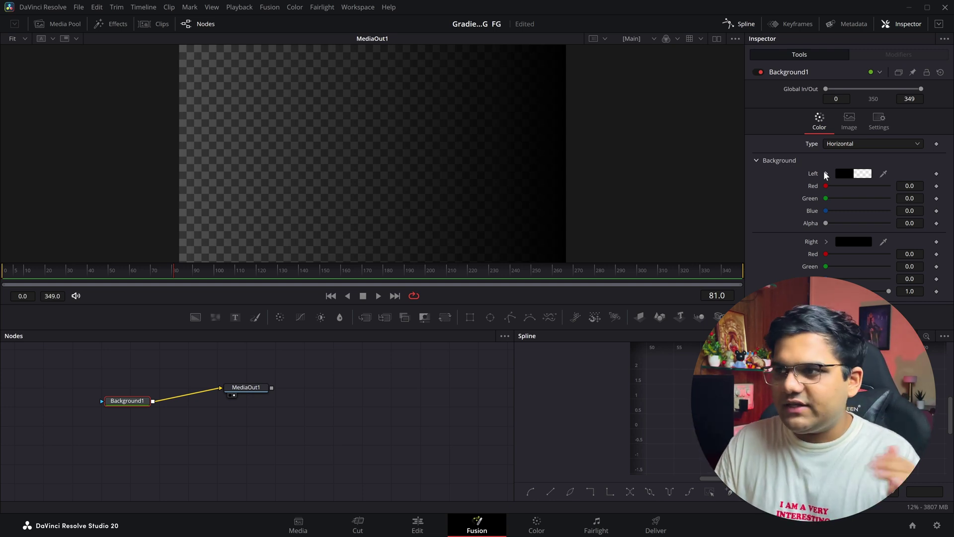
left_click(852, 144)
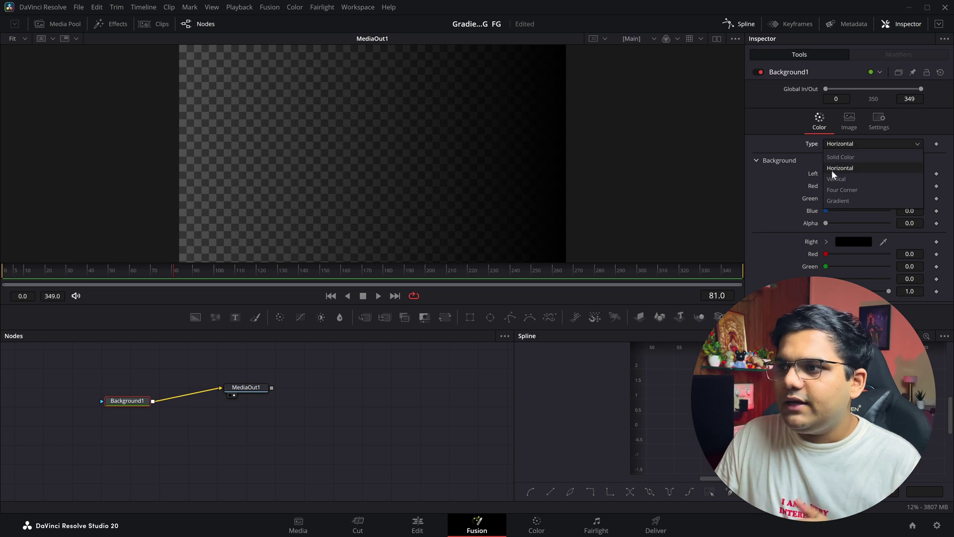
left_click(840, 189)
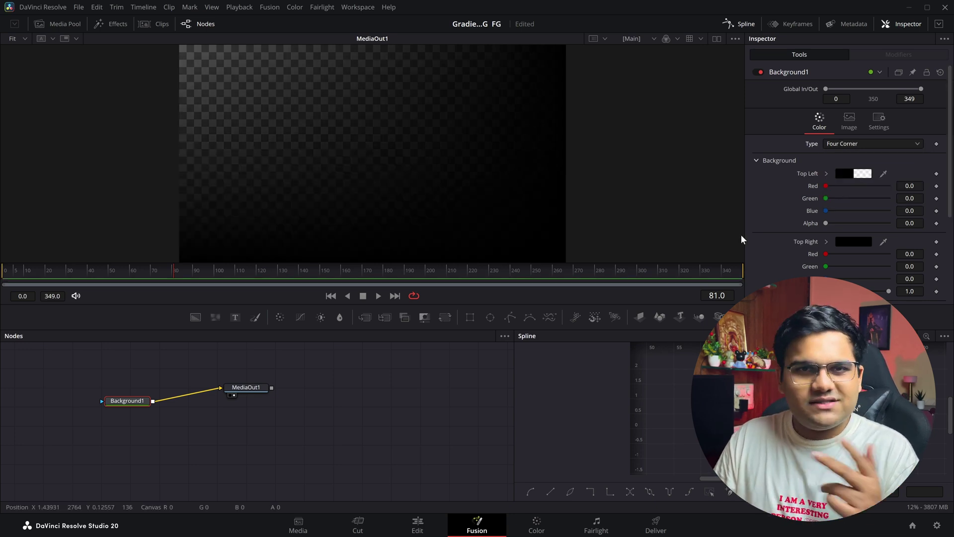